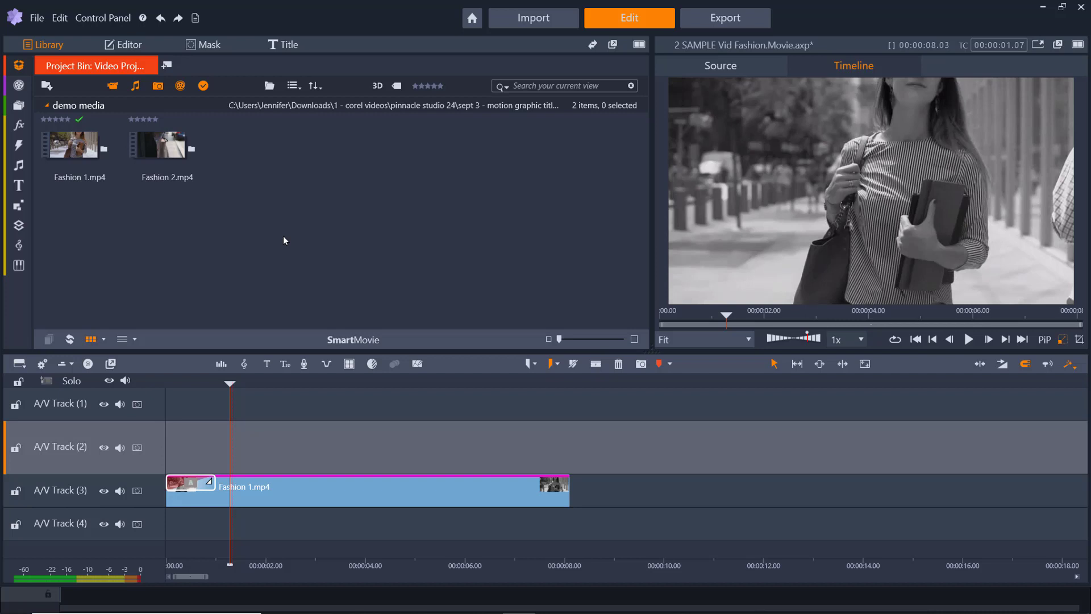
# - Create a new title reading 'Fashion Trends'
pyautogui.click(283, 49)
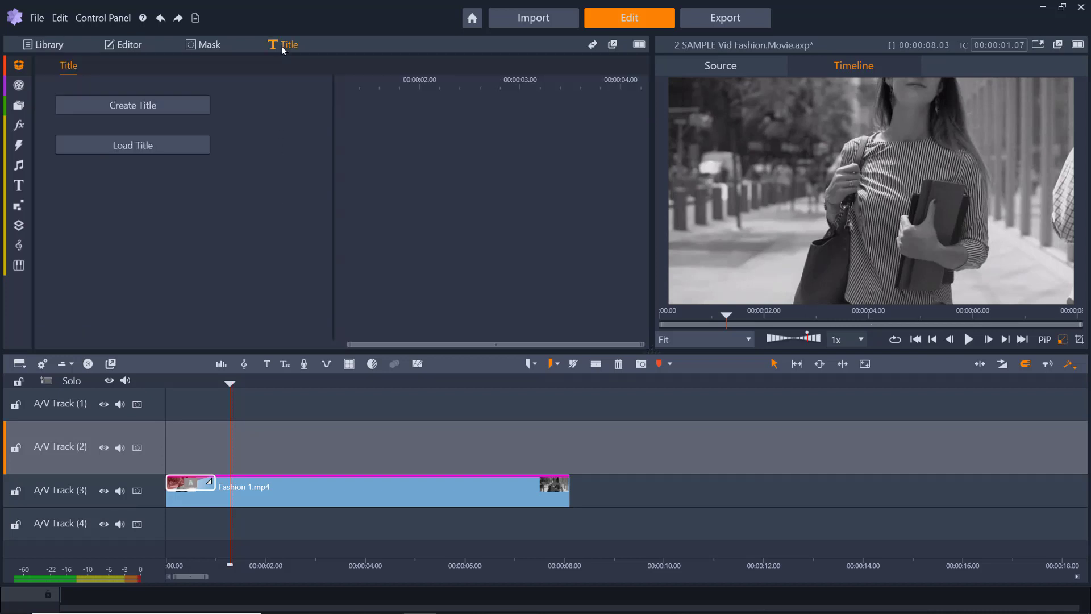
pyautogui.click(187, 108)
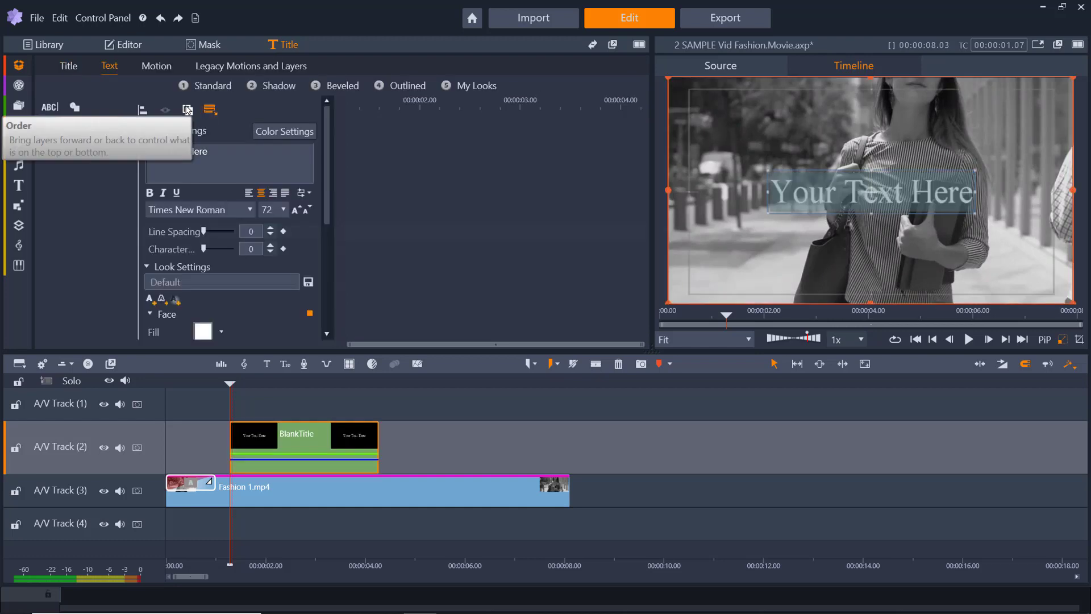
pyautogui.hotkey('ctrl', 'a')
pyautogui.write('Fashion Trends')
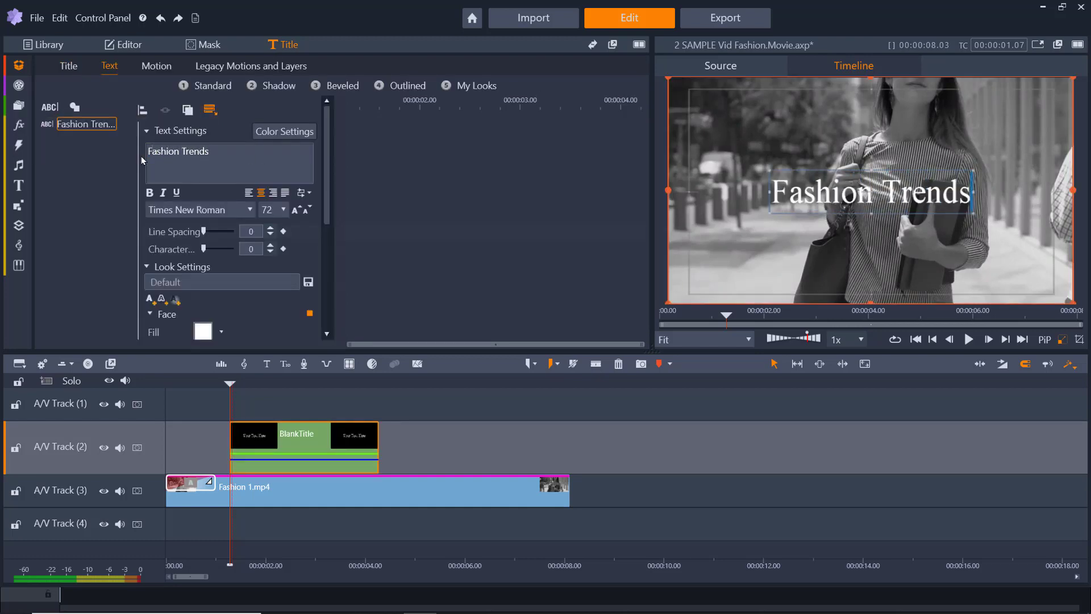
# - Set the title text to the TRENDY font at size 48
pyautogui.tripleClick(169, 158)
pyautogui.click(199, 210)
pyautogui.click(188, 276)
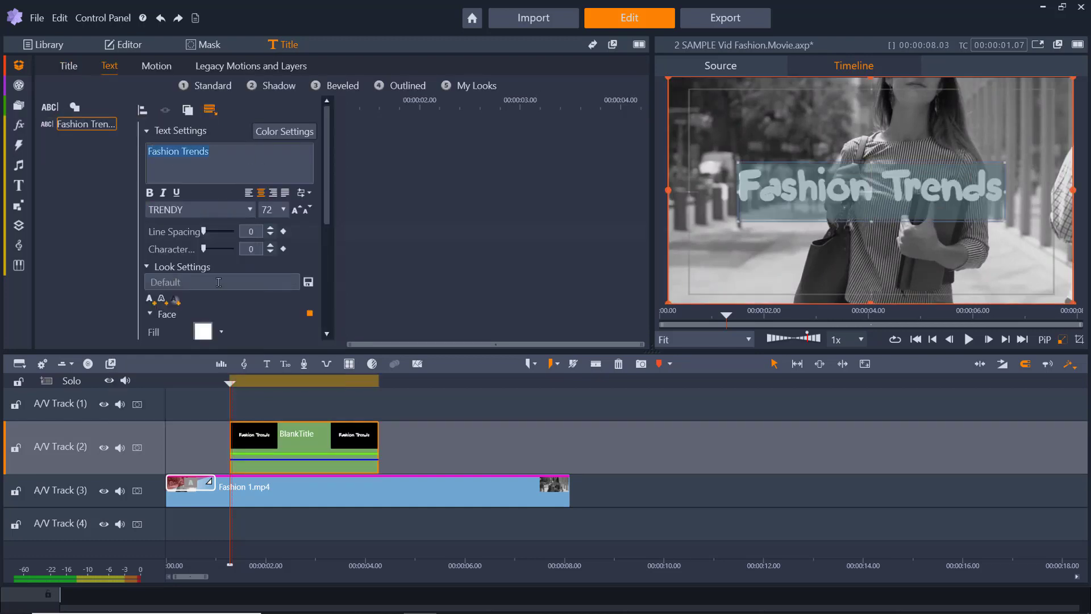
pyautogui.click(283, 210)
pyautogui.click(270, 390)
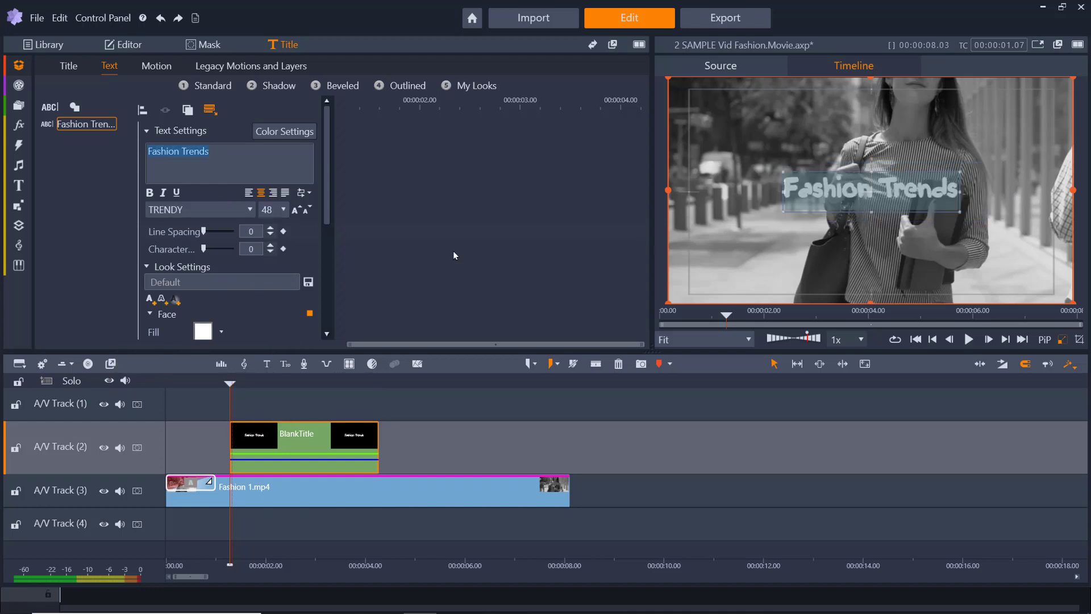
# - Move the Fashion Trends text toward the lower left of the frame
pyautogui.scroll(-2, 331, 245)
pyautogui.scroll(-1, 332, 250)
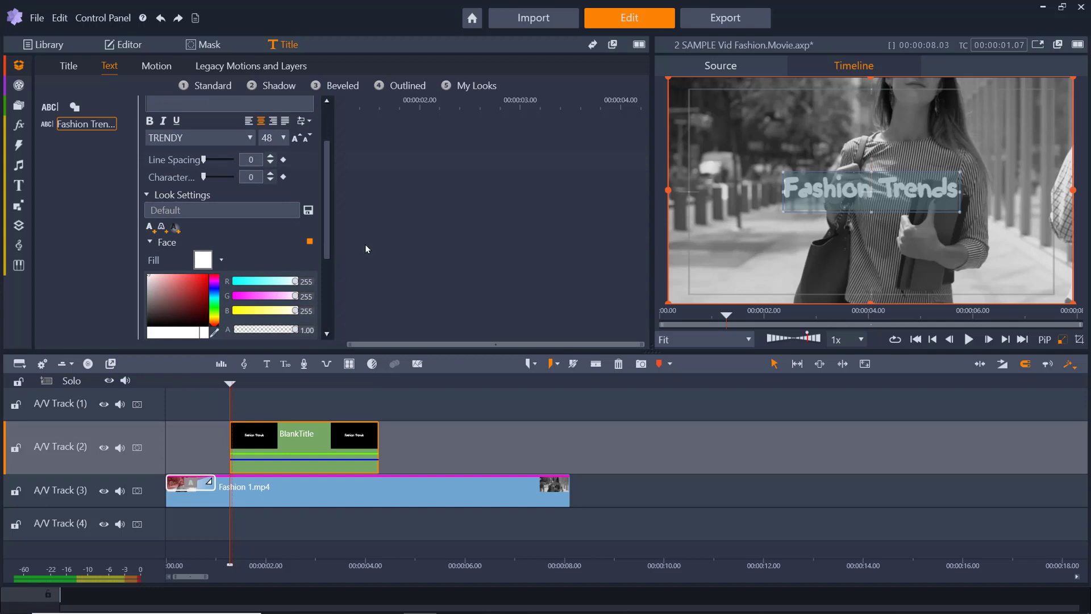
pyautogui.moveTo(772, 210); pyautogui.dragTo(727, 247)
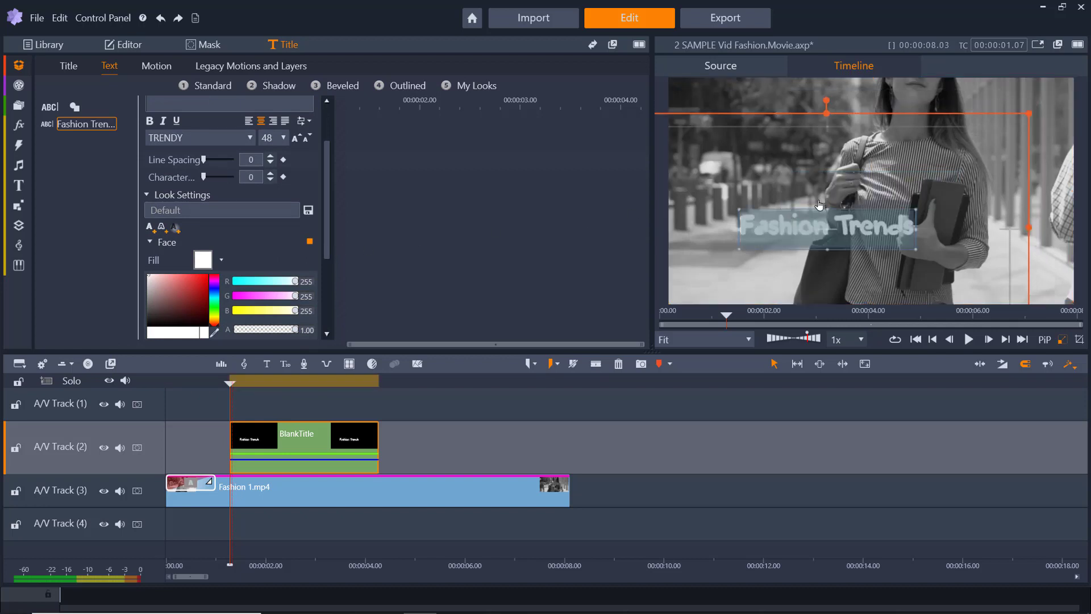
pyautogui.moveTo(831, 194)
pyautogui.mouseDown()
pyautogui.moveTo(820, 214)
pyautogui.moveTo(802, 206)
pyautogui.mouseUp()
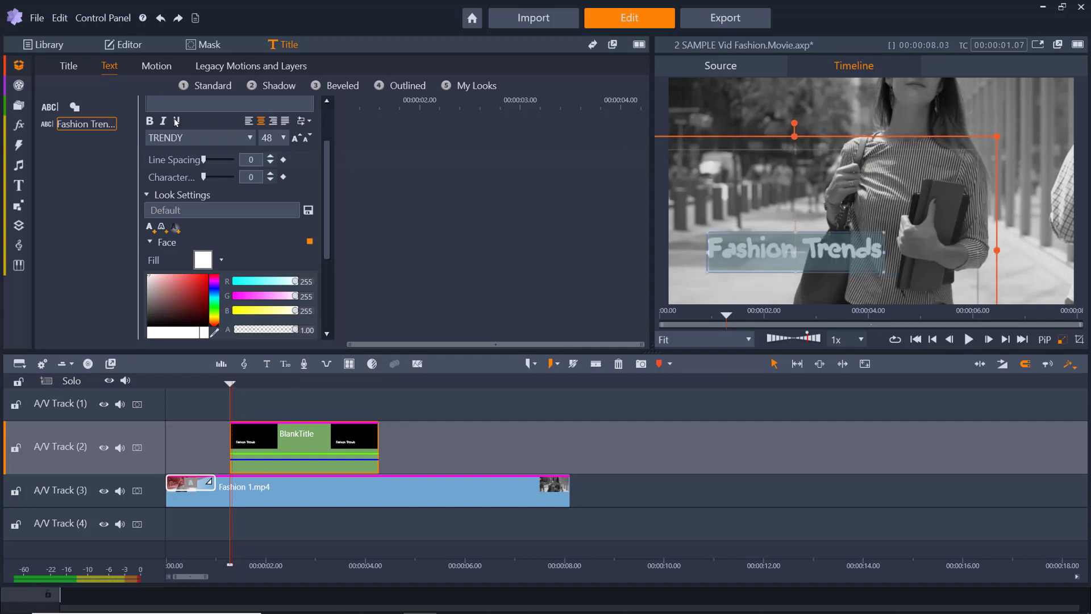
# - Add a pink Lower Thirds template from the Motion Graphics bin as a title layer
pyautogui.click(74, 107)
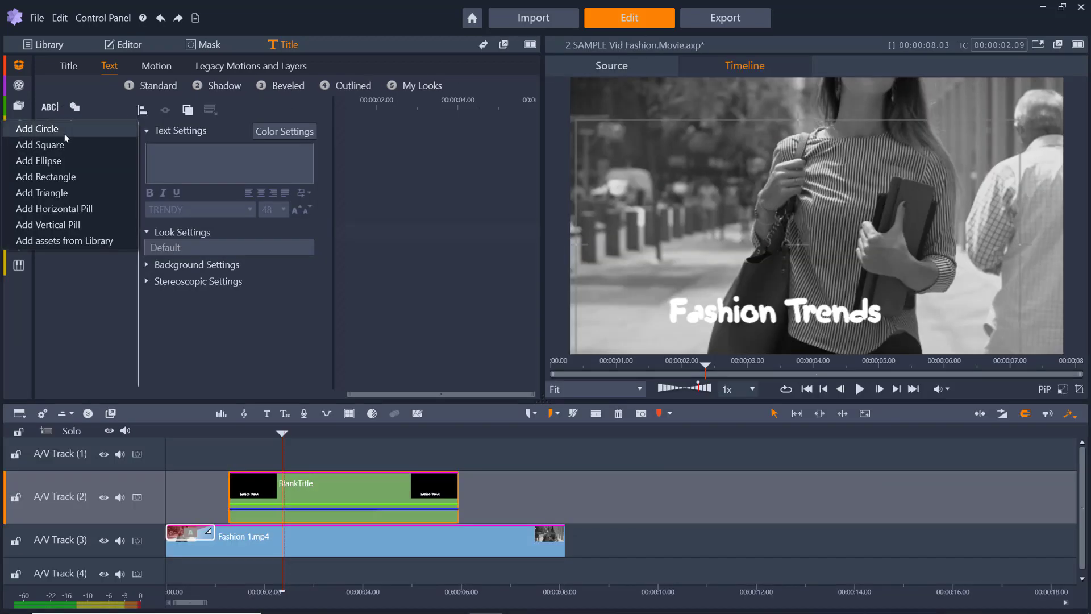
pyautogui.click(79, 241)
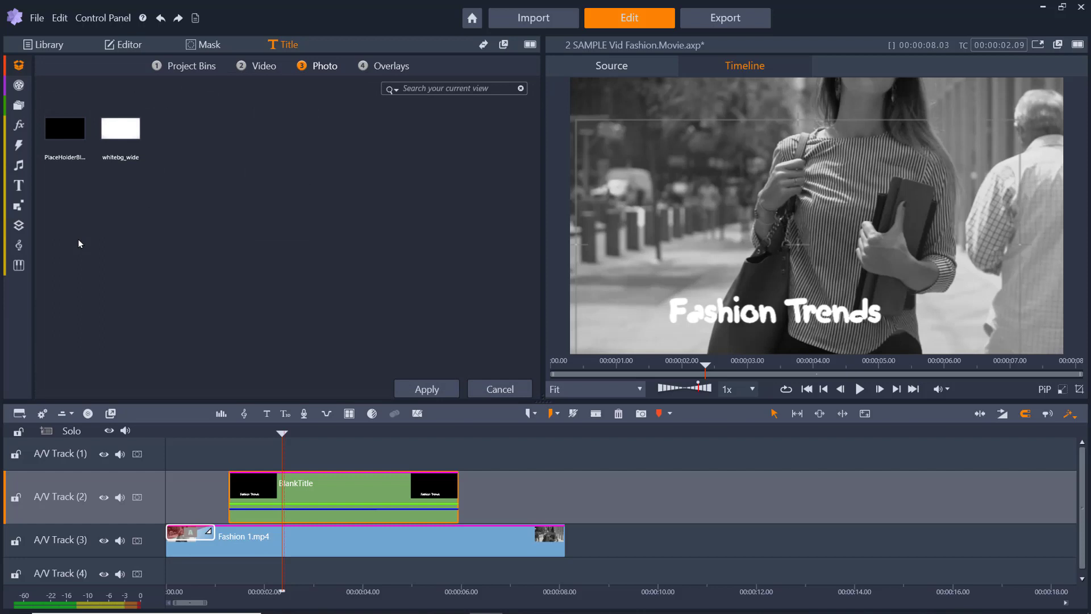
pyautogui.click(182, 70)
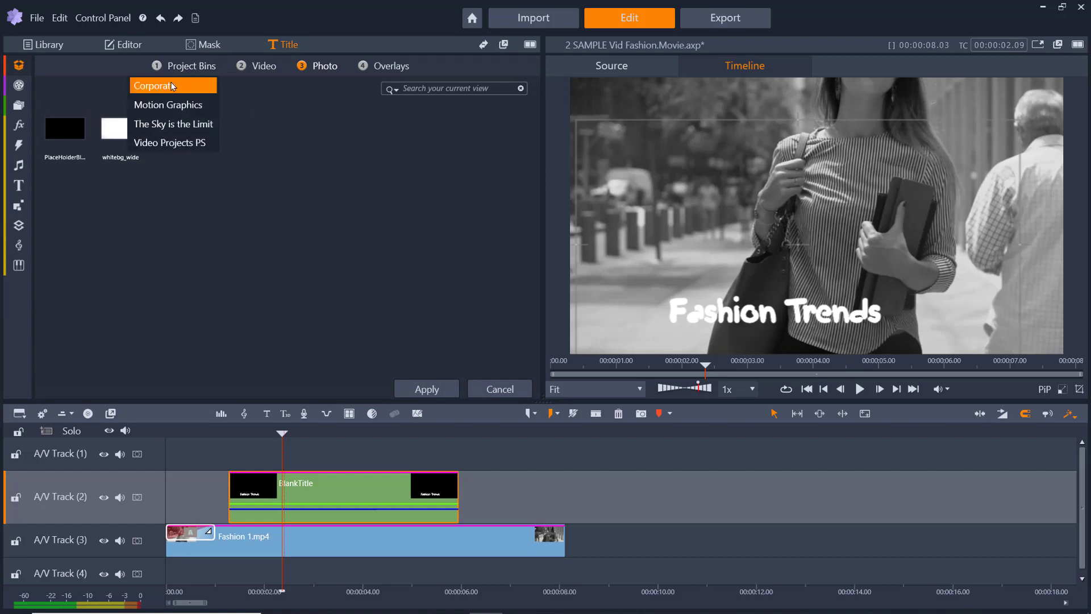
pyautogui.click(181, 108)
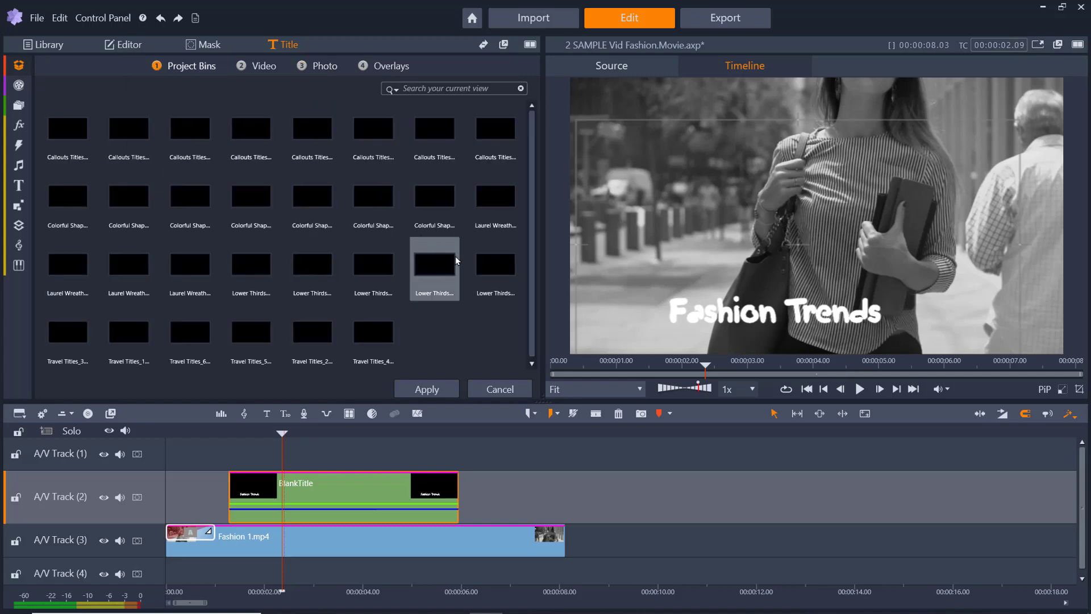
pyautogui.click(483, 277)
pyautogui.click(442, 382)
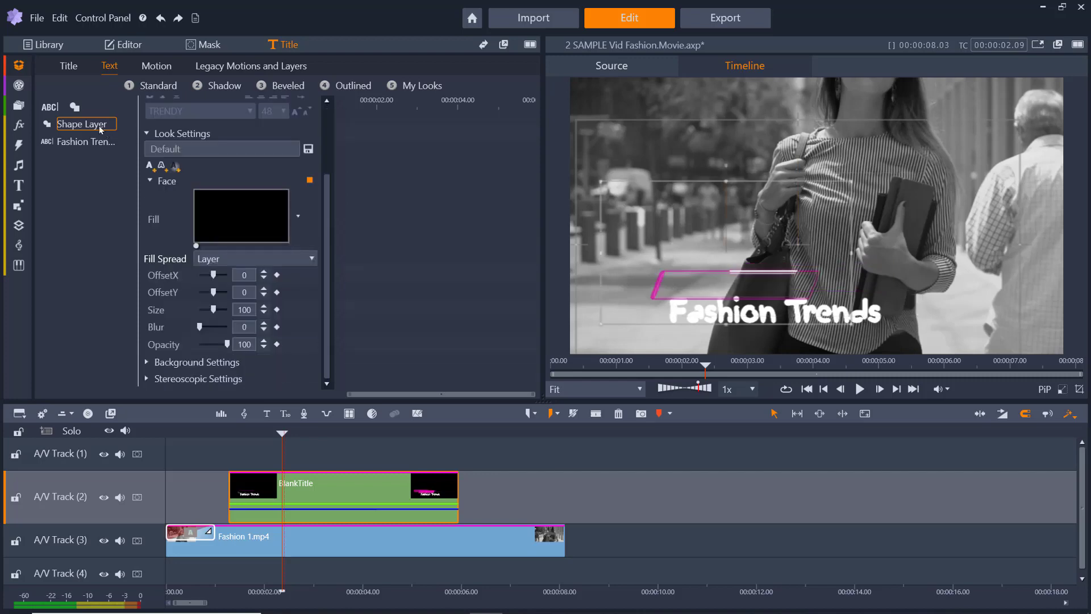
# - Move the pink shape onto the text, enlarge it to about 168, and scrub to preview
pyautogui.click(762, 312)
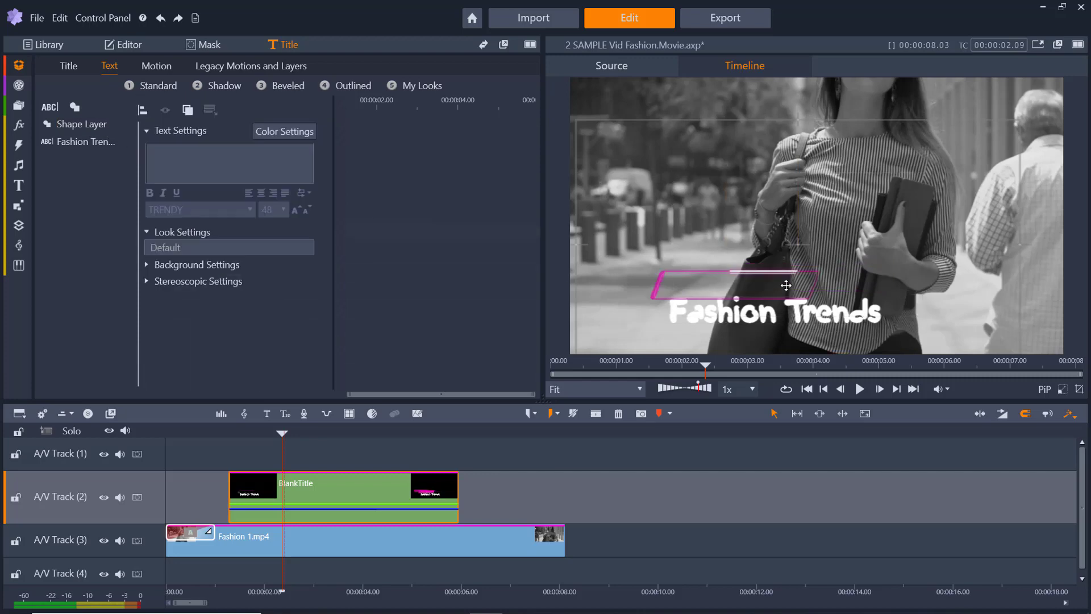
pyautogui.click(790, 288)
pyautogui.moveTo(789, 288); pyautogui.dragTo(798, 301)
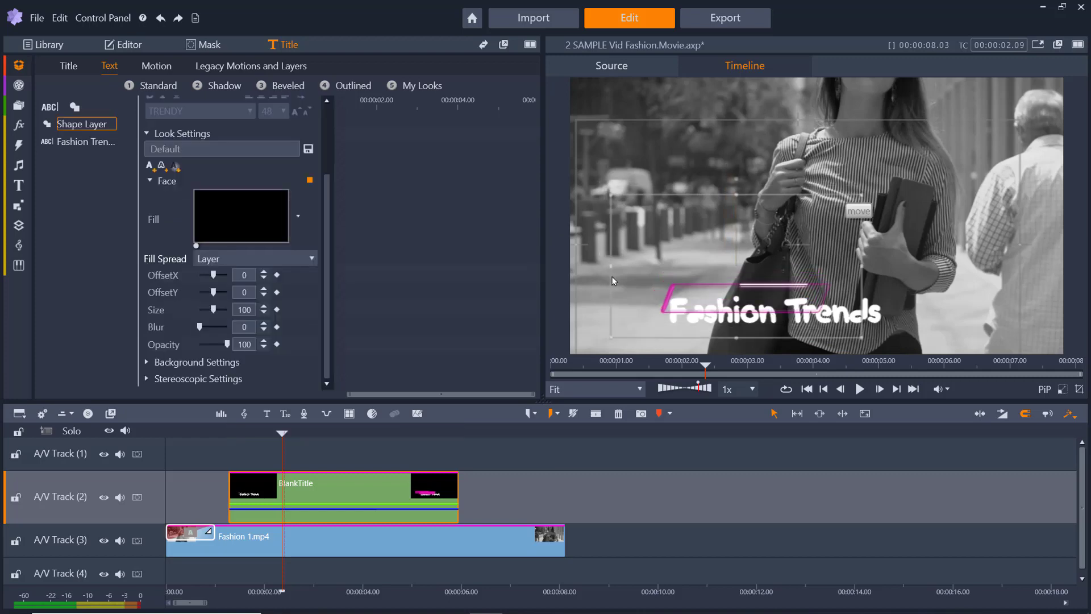
pyautogui.moveTo(213, 309)
pyautogui.mouseDown()
pyautogui.moveTo(231, 307)
pyautogui.moveTo(215, 274)
pyautogui.moveTo(223, 309)
pyautogui.mouseUp()
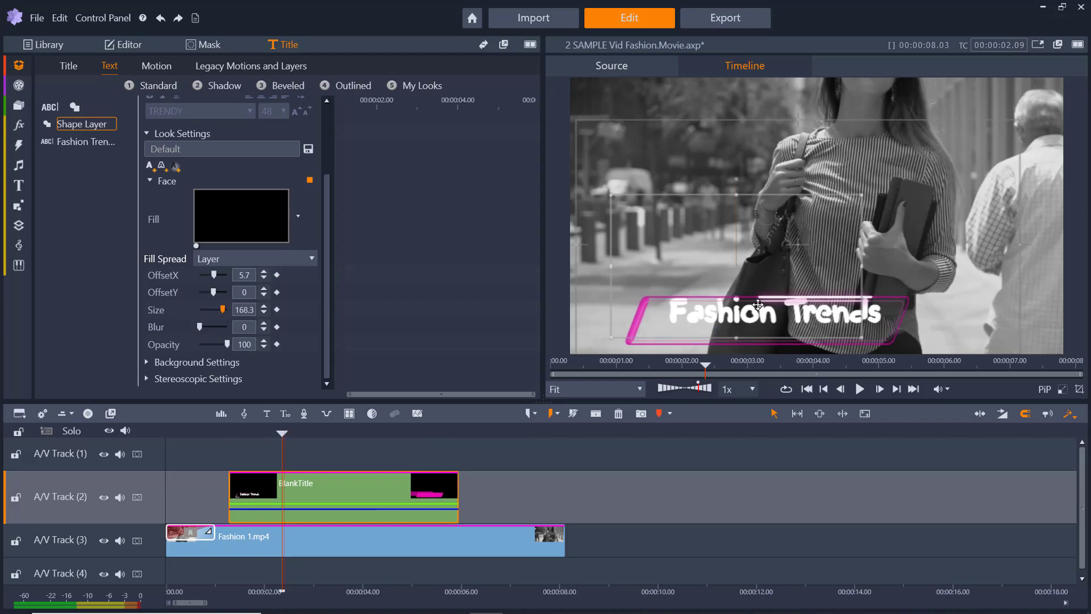
pyautogui.moveTo(759, 305); pyautogui.dragTo(759, 295)
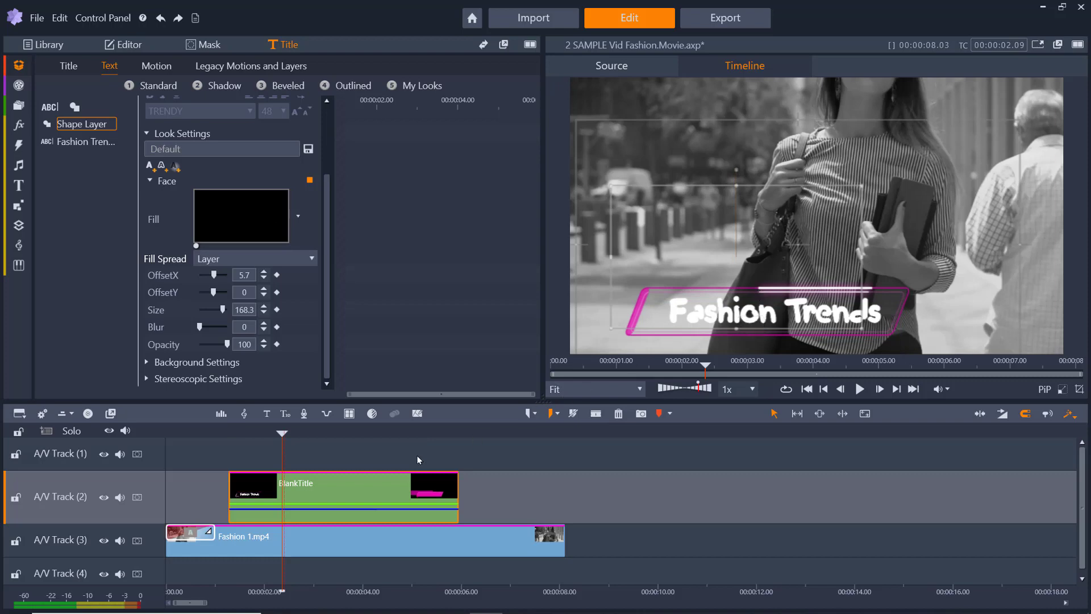
pyautogui.moveTo(285, 454); pyautogui.dragTo(354, 451)
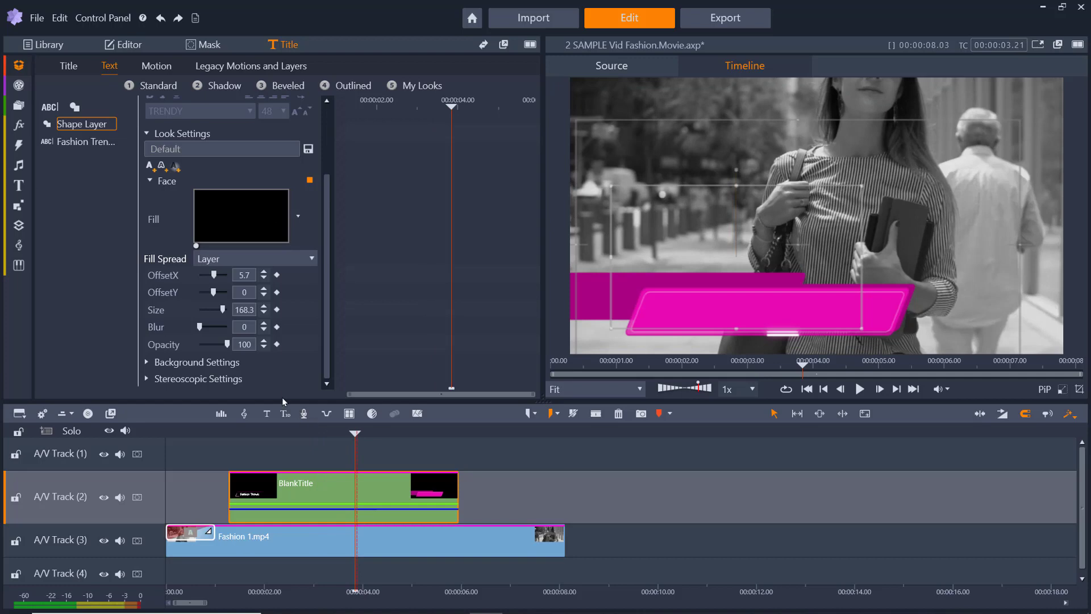
# - Place the shape layer beneath the Fashion Trends text and play the title from the start
pyautogui.click(93, 142)
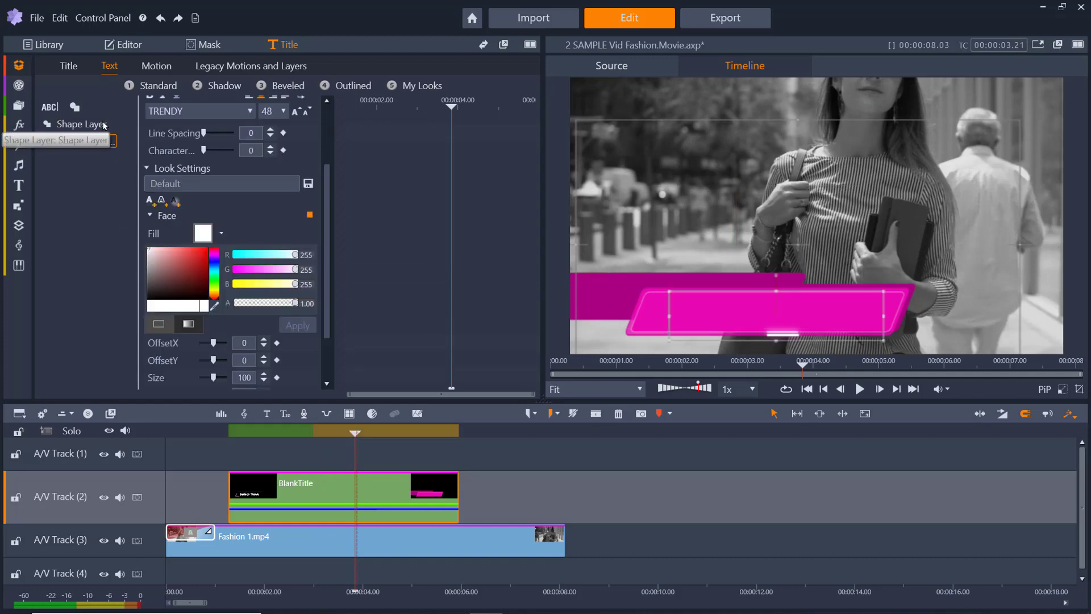
pyautogui.moveTo(104, 130); pyautogui.dragTo(105, 147)
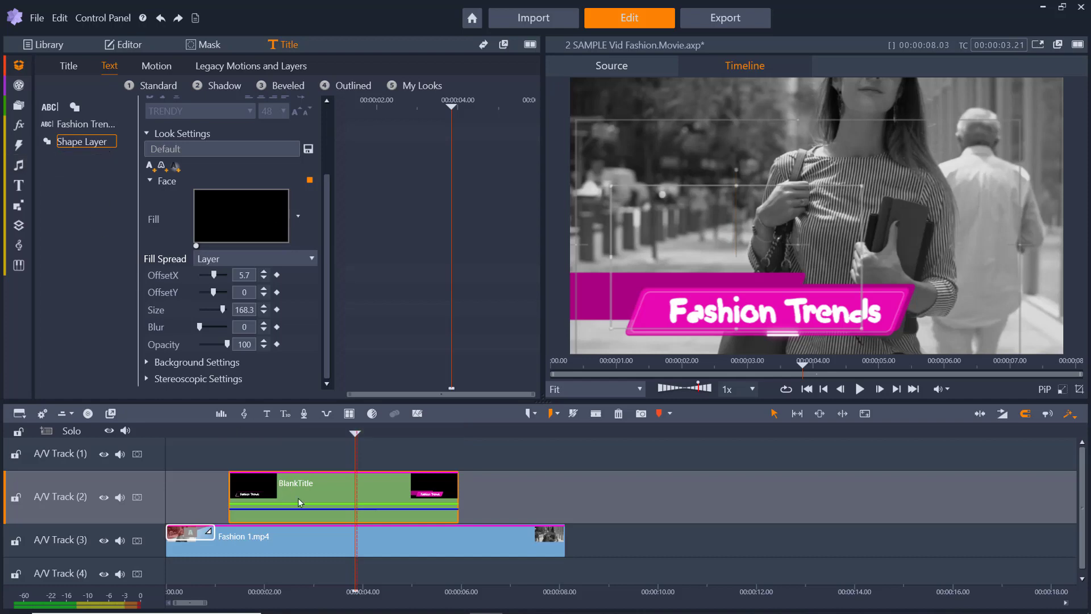
pyautogui.click(239, 547)
pyautogui.press('Home')
pyautogui.click(859, 389)
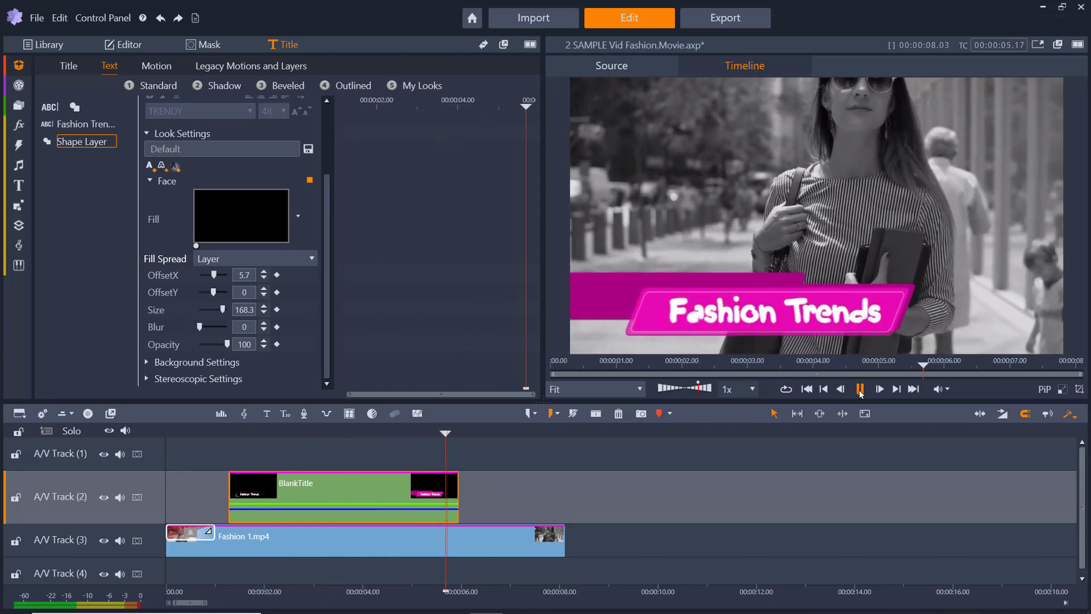
pyautogui.click(860, 389)
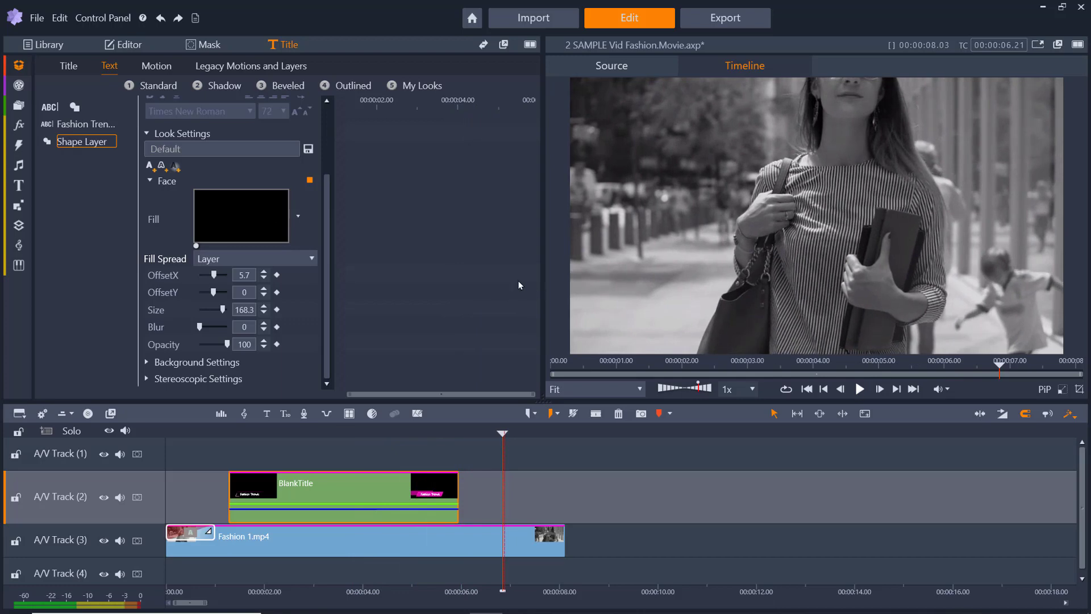
# - Save the title as 'Fashion Trends.Title' in My Titles
pyautogui.click(70, 66)
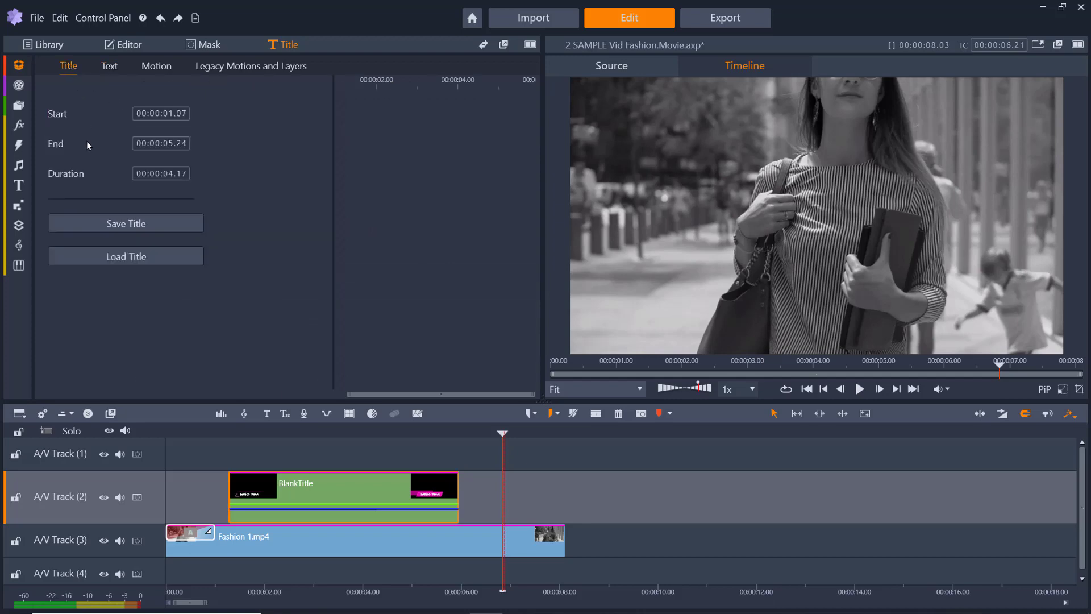
pyautogui.click(91, 224)
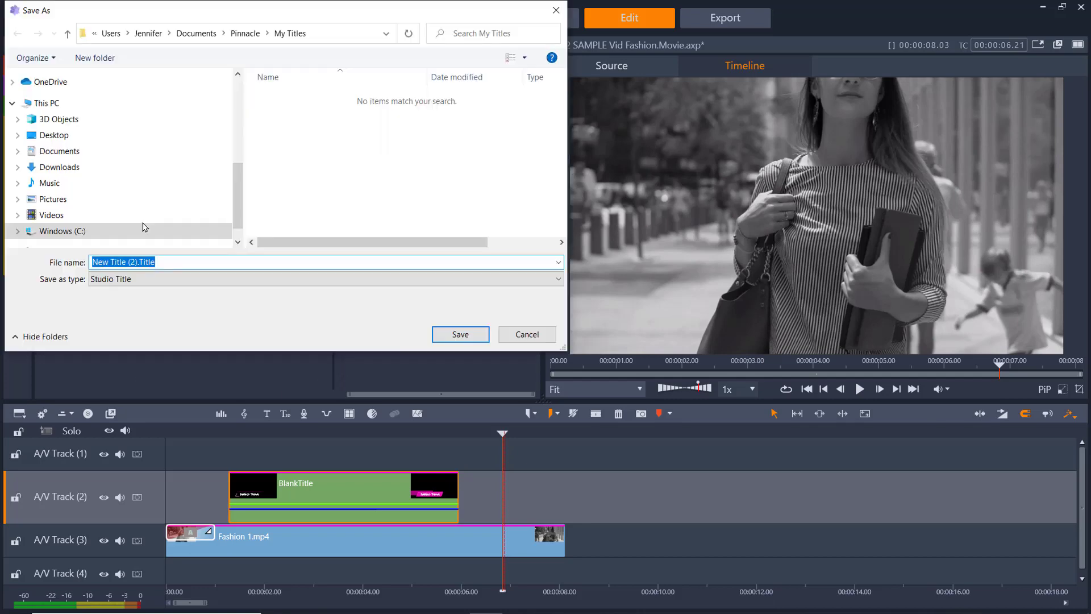
pyautogui.moveTo(111, 262); pyautogui.dragTo(92, 262)
pyautogui.write('Fashion Trends.')
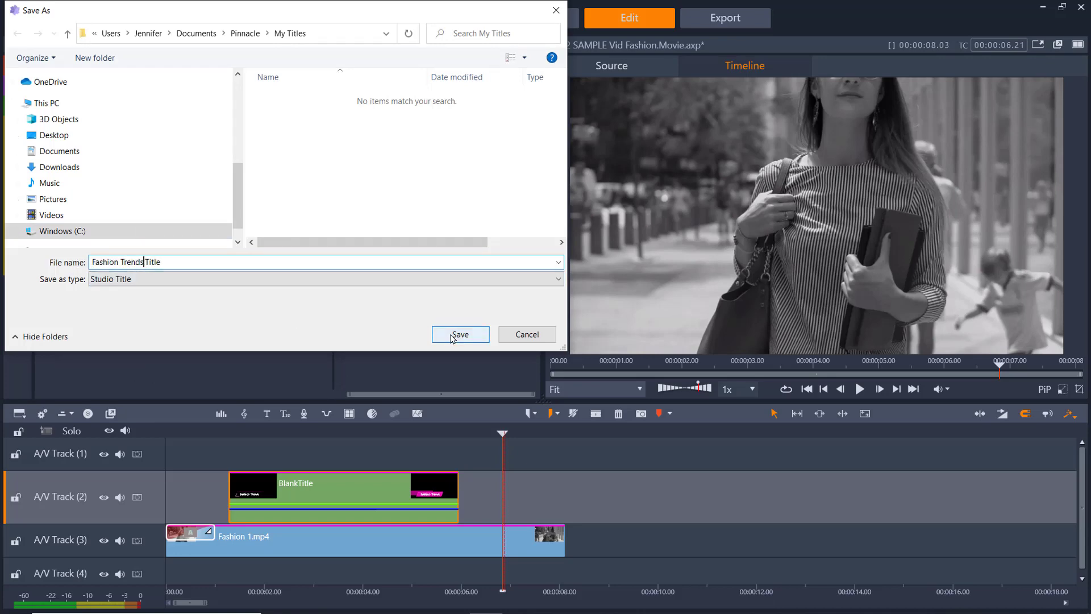
pyautogui.click(453, 338)
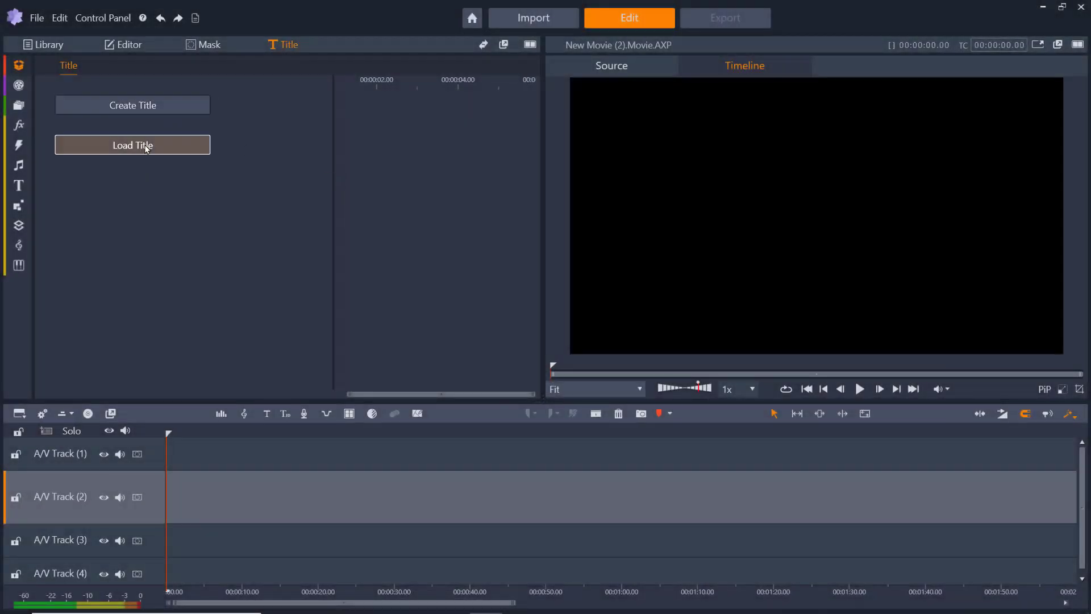
# - Load Fashion Trends.Title from My Titles into the new movie and play it
pyautogui.click(146, 148)
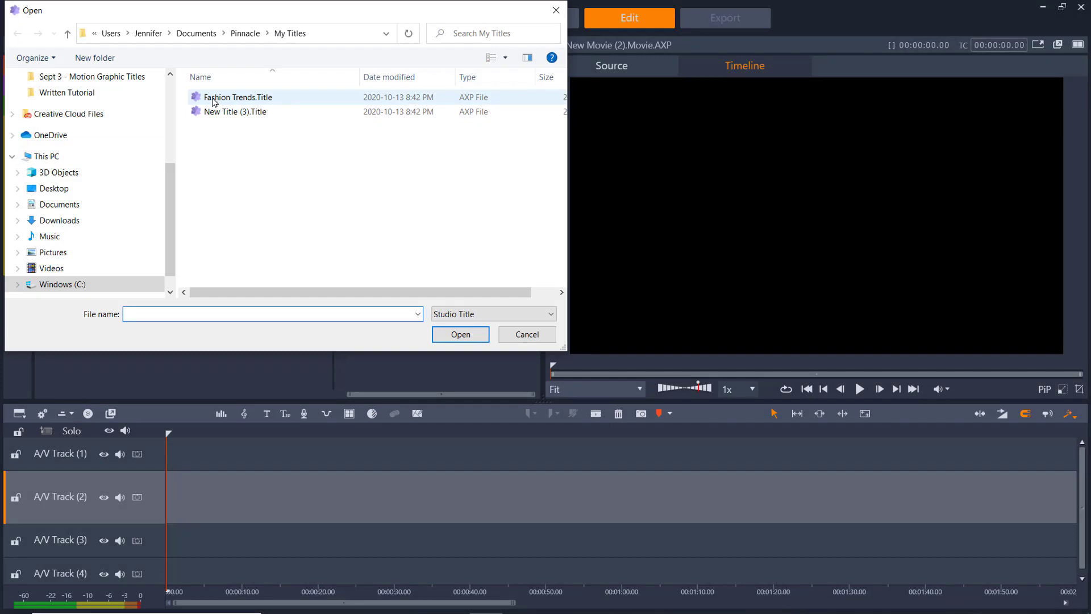
pyautogui.click(214, 101)
pyautogui.click(461, 334)
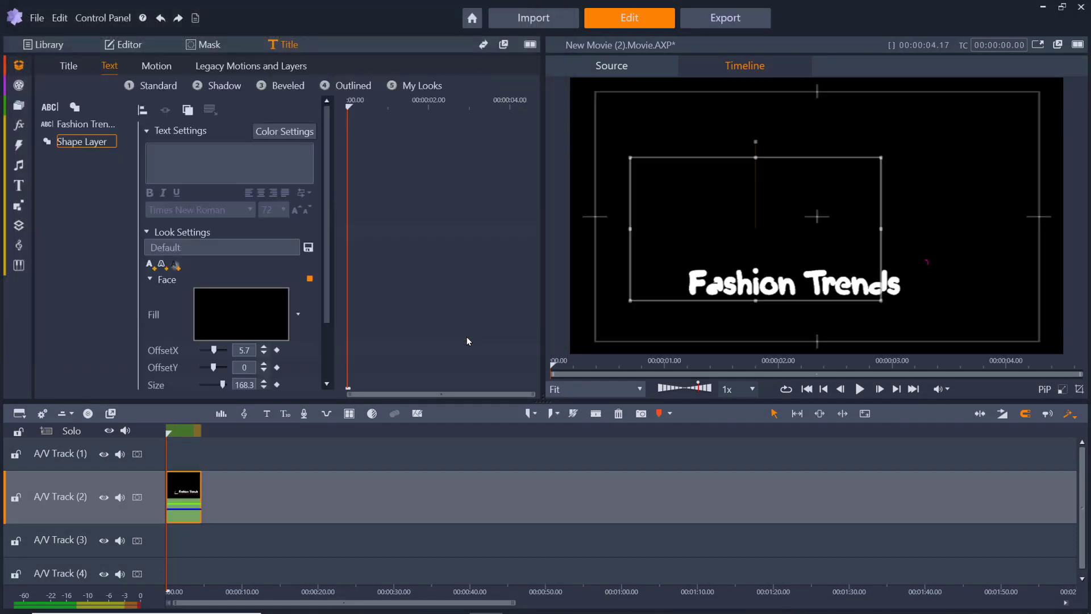
pyautogui.click(860, 395)
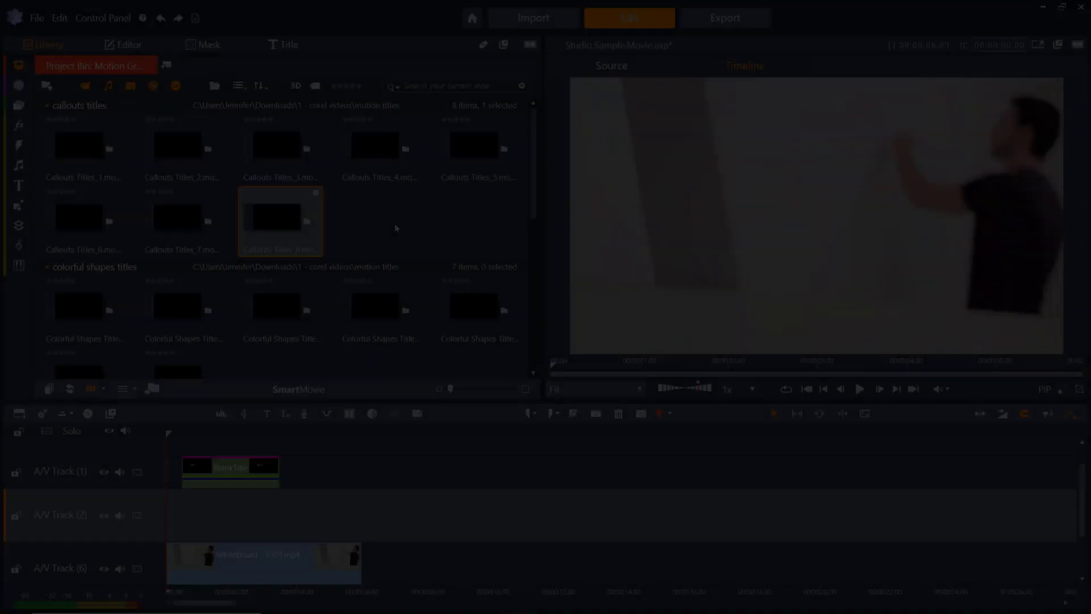
pyautogui.click(396, 228)
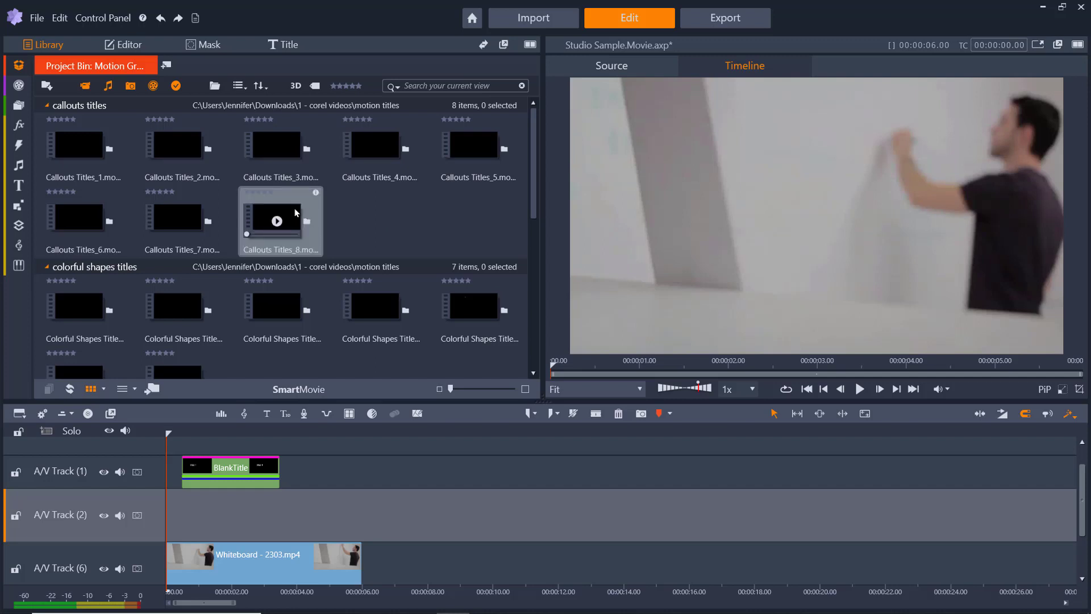
# - Place Callouts Titles_8 on A/V Track 2, shrink it slightly, and rewind to the start
pyautogui.moveTo(282, 216)
pyautogui.mouseDown()
pyautogui.moveTo(201, 507)
pyautogui.moveTo(171, 514)
pyautogui.mouseUp()
pyautogui.click(301, 537)
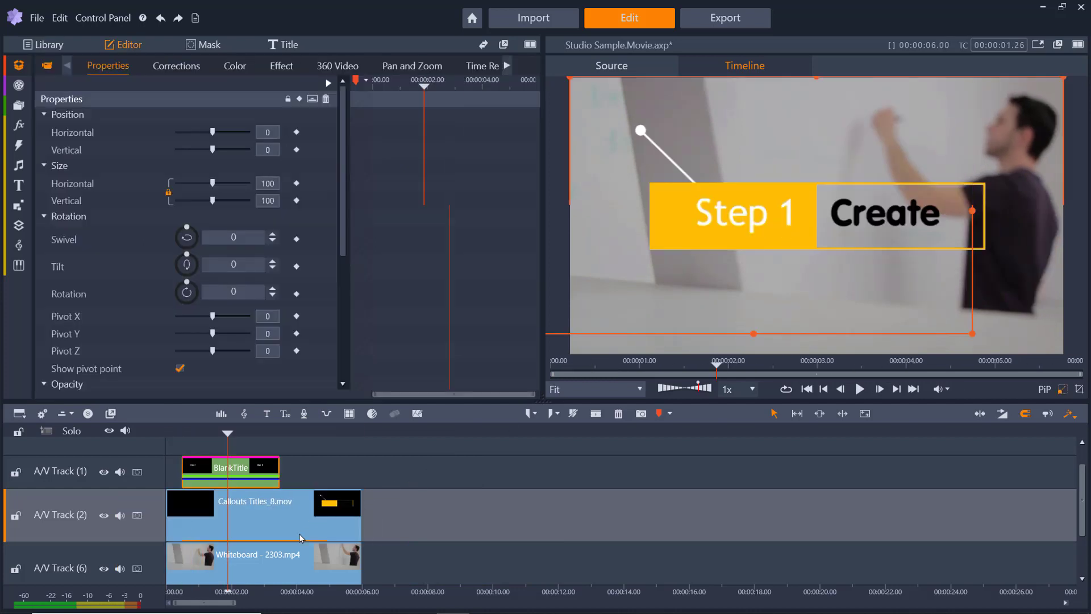
pyautogui.moveTo(1062, 78)
pyautogui.mouseDown()
pyautogui.moveTo(979, 135)
pyautogui.moveTo(1032, 99)
pyautogui.mouseUp()
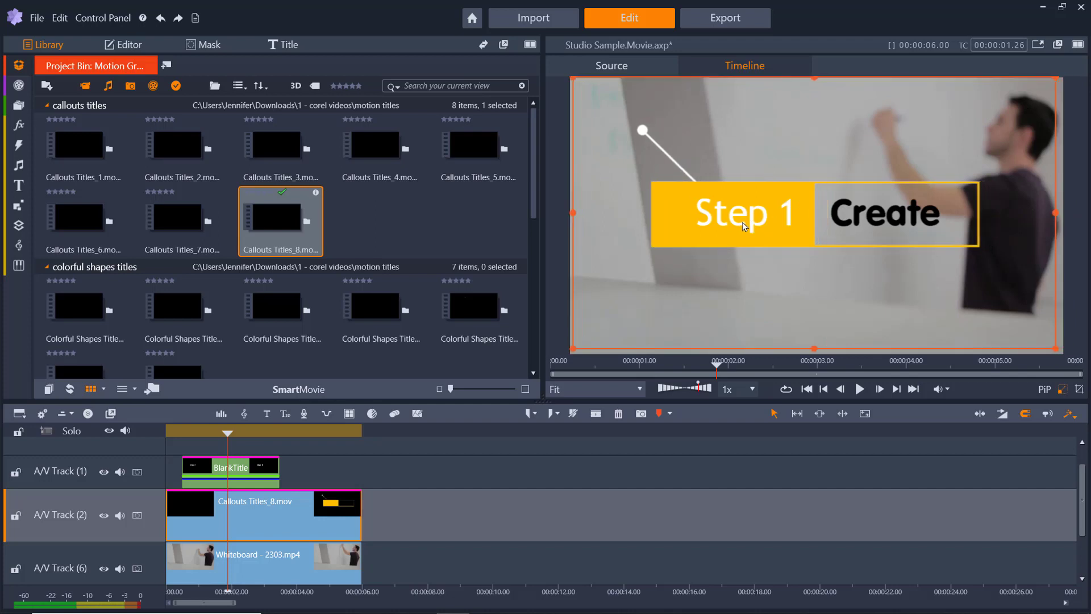
pyautogui.press('Home')
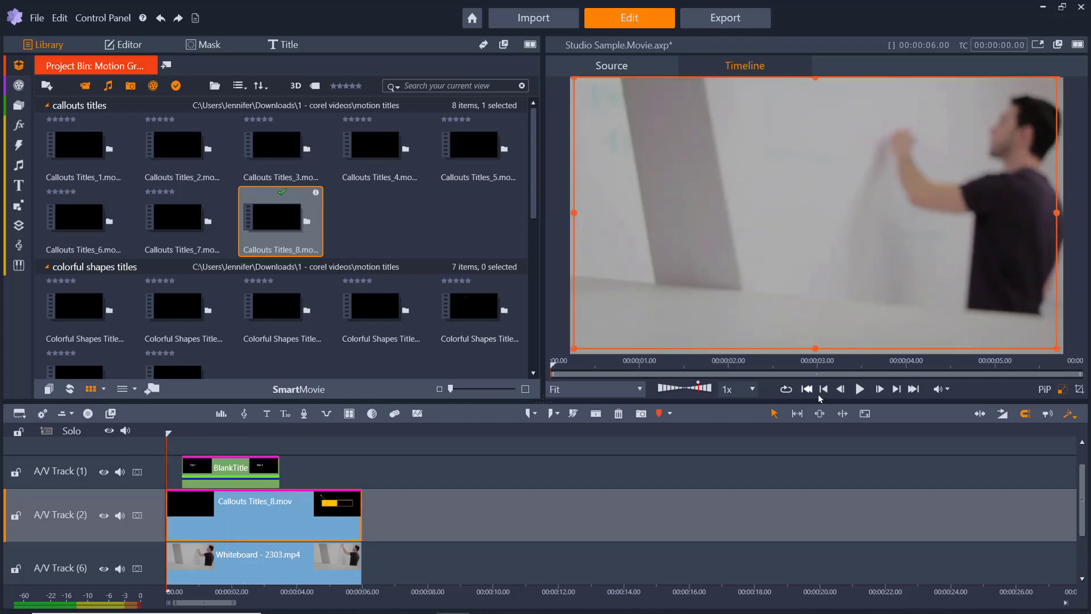
# - Shift BlankTitle to start near 2 s and extend it to end with the callout at 6 s
pyautogui.click(860, 389)
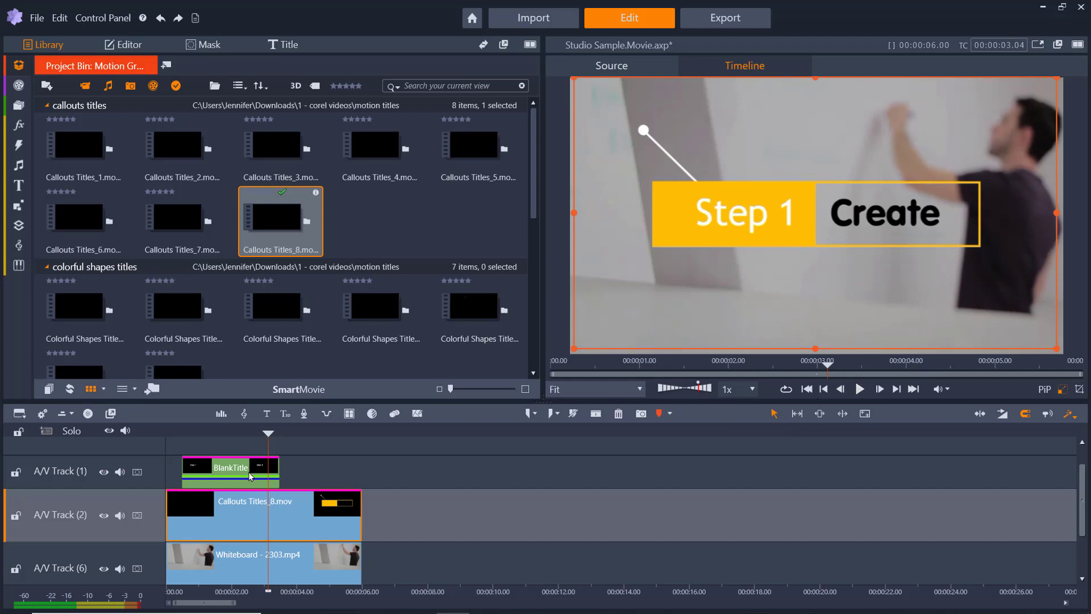
pyautogui.moveTo(226, 476)
pyautogui.mouseDown()
pyautogui.moveTo(244, 507)
pyautogui.moveTo(216, 482)
pyautogui.moveTo(238, 482)
pyautogui.mouseUp()
pyautogui.moveTo(312, 516); pyautogui.dragTo(344, 512)
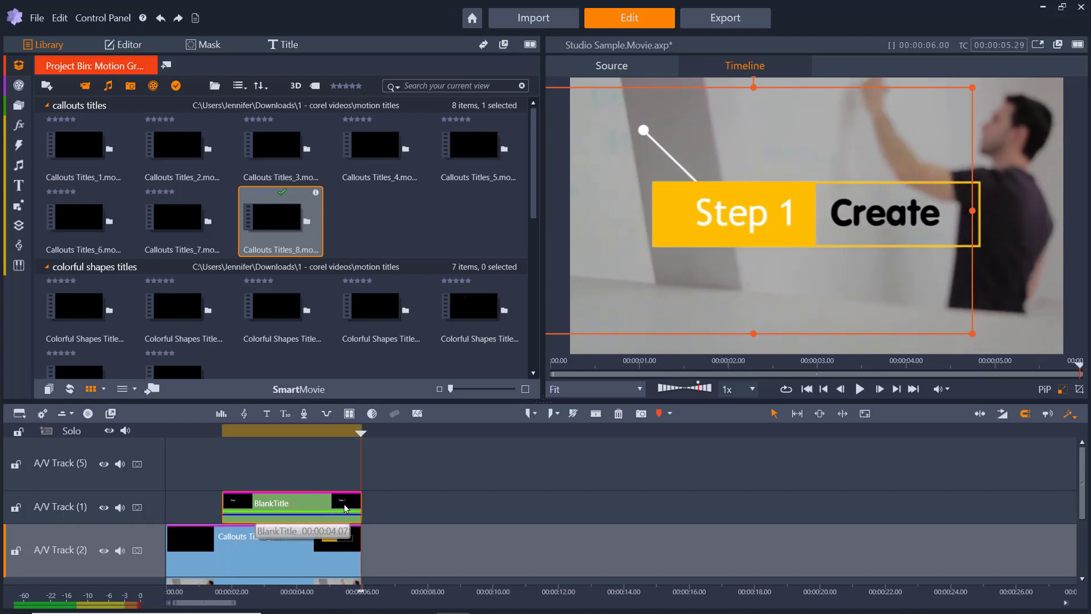
pyautogui.moveTo(351, 477)
pyautogui.mouseDown()
pyautogui.moveTo(223, 476)
pyautogui.moveTo(319, 476)
pyautogui.mouseUp()
# - Open the Callouts Titles_8 clip's properties and raise its opacity to 100
pyautogui.doubleClick(303, 547)
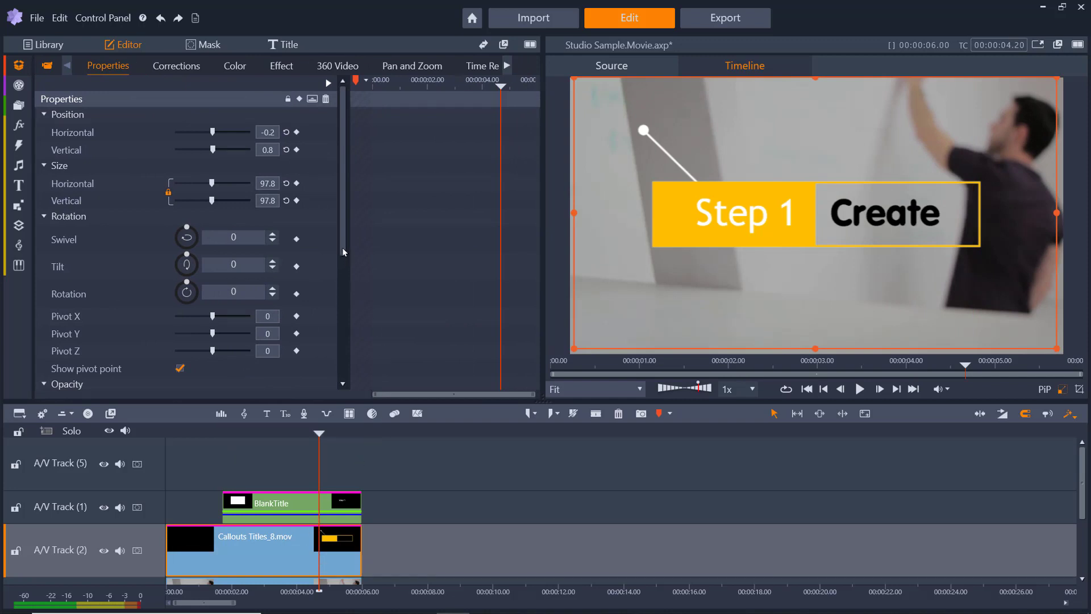
pyautogui.moveTo(342, 249); pyautogui.dragTo(341, 297)
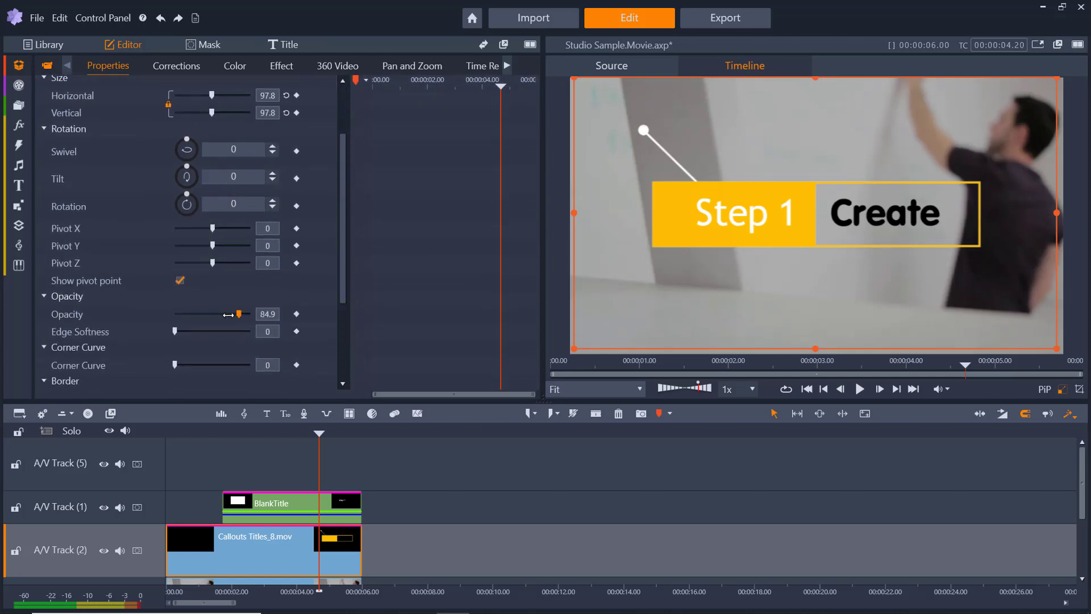
pyautogui.moveTo(227, 314); pyautogui.dragTo(267, 320)
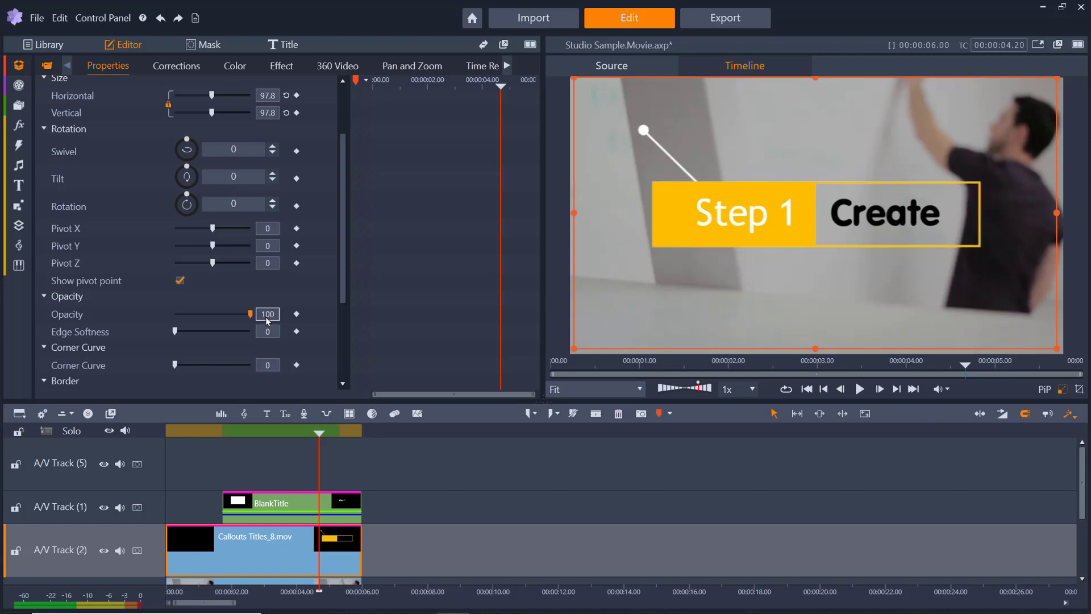
# - Try different Color Shift hues on the callout in the Color Wheel settings
pyautogui.click(236, 68)
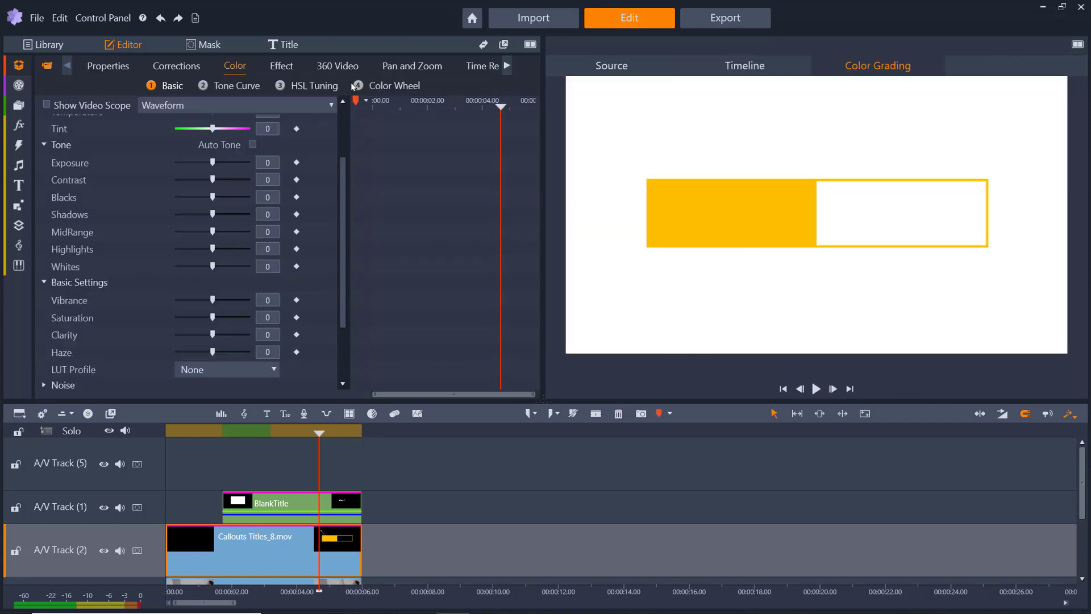
pyautogui.click(387, 86)
pyautogui.scroll(3, 343, 129)
pyautogui.moveTo(205, 211)
pyautogui.mouseDown()
pyautogui.moveTo(179, 159)
pyautogui.moveTo(219, 203)
pyautogui.moveTo(205, 205)
pyautogui.mouseUp()
pyautogui.click(434, 472)
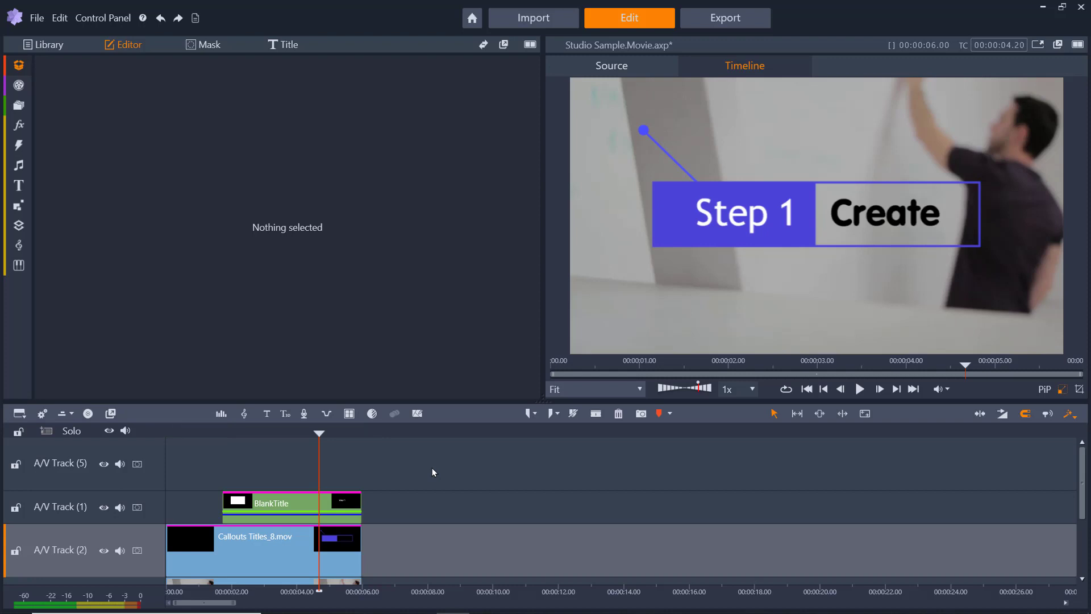
# - Shift the callout's colour to red and check the result
pyautogui.click(341, 545)
pyautogui.click(176, 175)
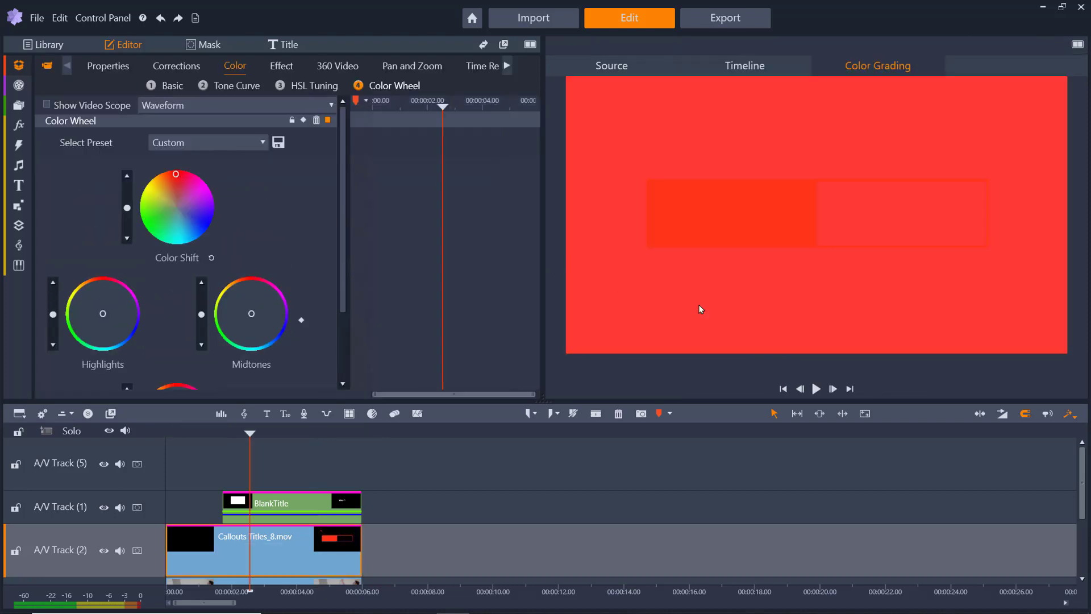
pyautogui.click(704, 504)
pyautogui.click(19, 147)
# - Add a Cross Fade to the ends of BlankTitle and Callouts Titles_8, then replay the movie from the start
pyautogui.click(61, 177)
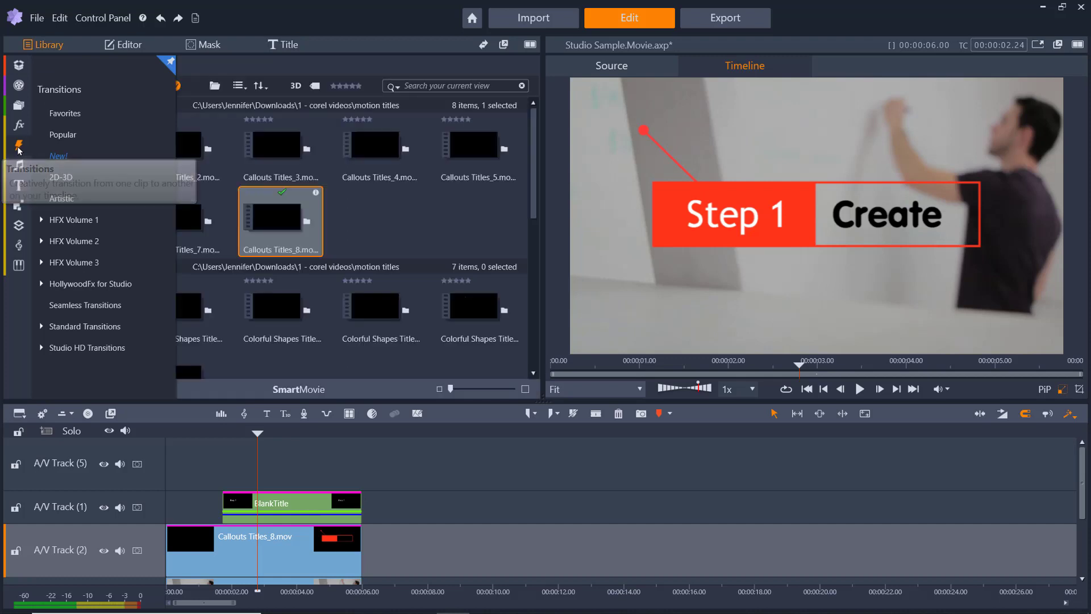
pyautogui.write('fade')
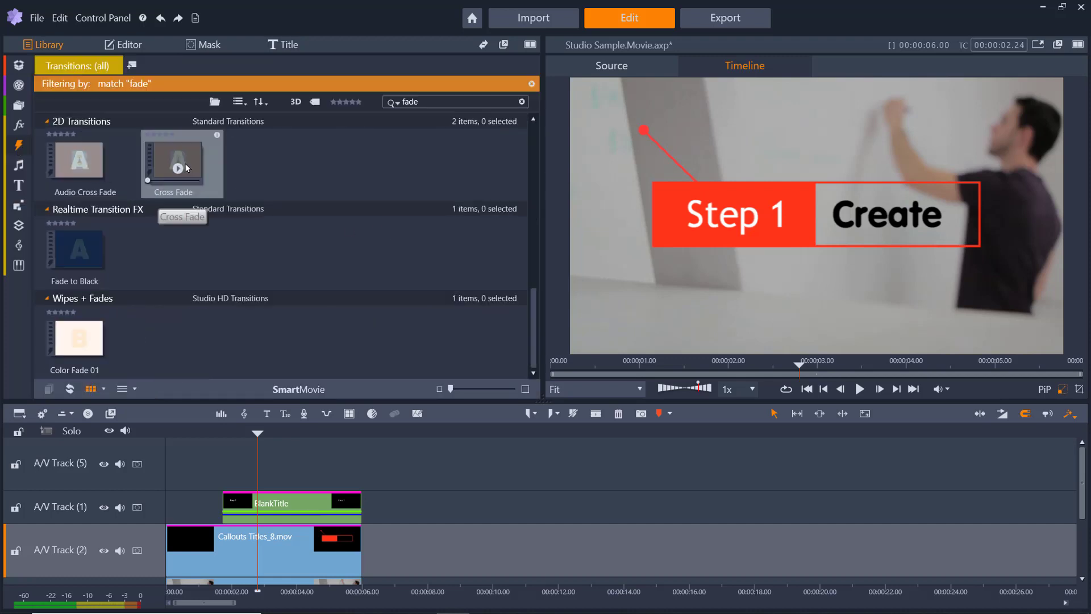
pyautogui.moveTo(187, 167); pyautogui.dragTo(346, 504)
pyautogui.moveTo(181, 165); pyautogui.dragTo(344, 537)
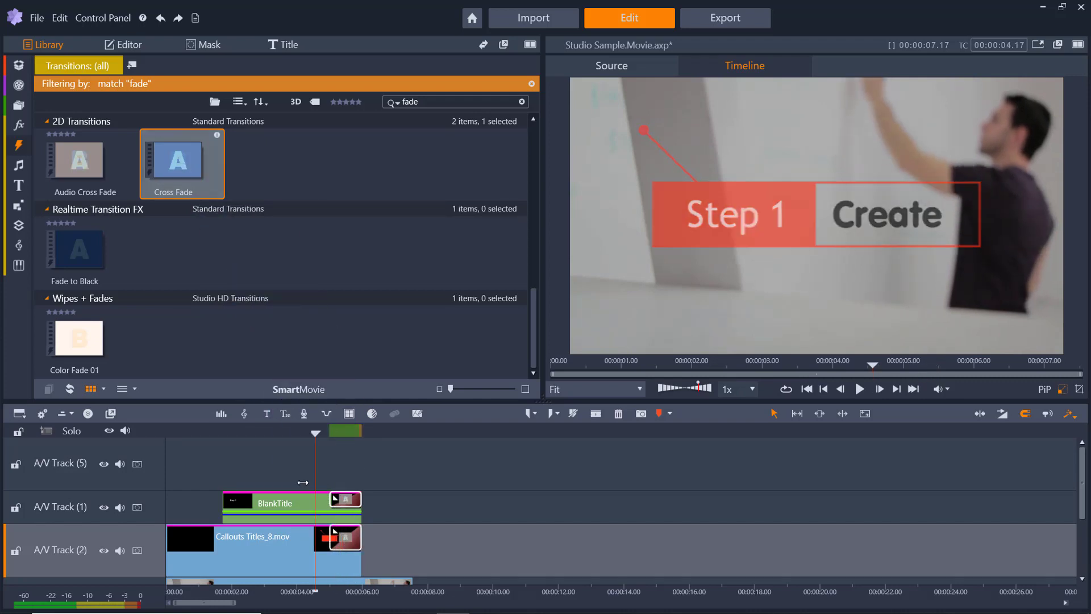
pyautogui.press('Home')
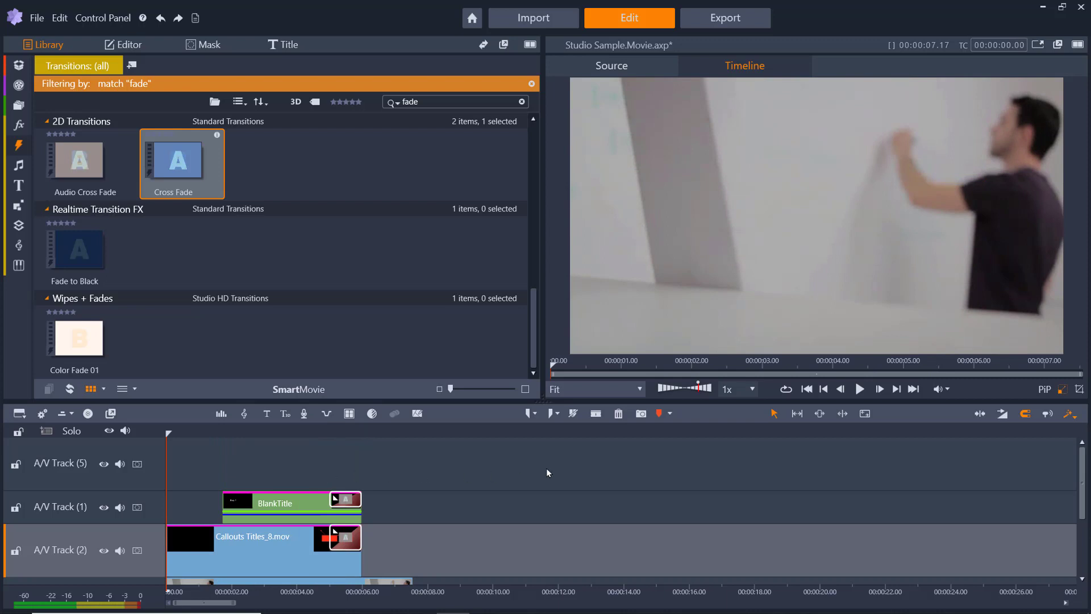
pyautogui.click(860, 389)
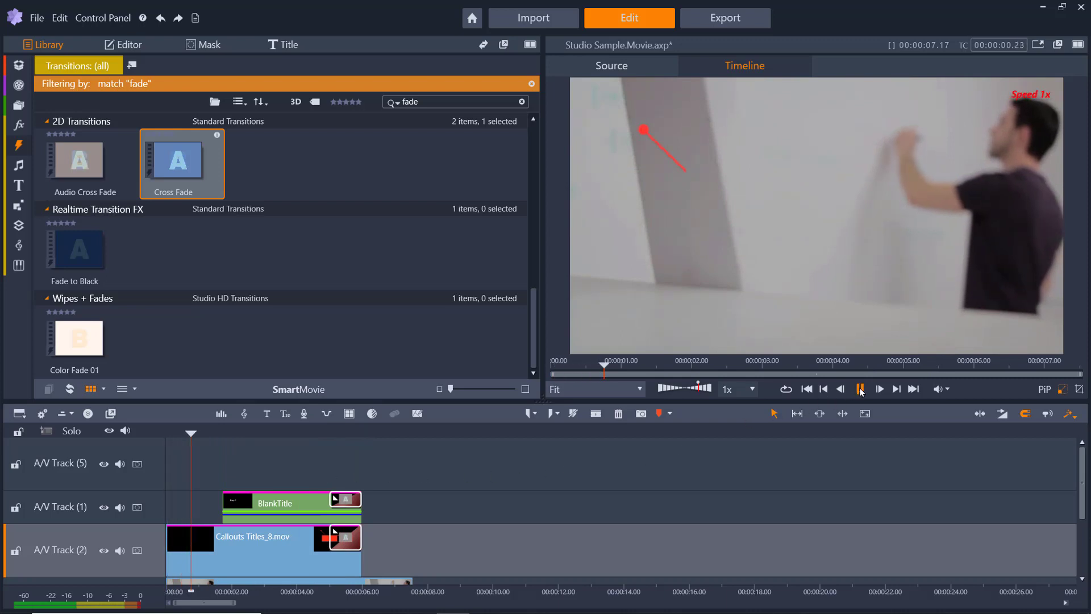